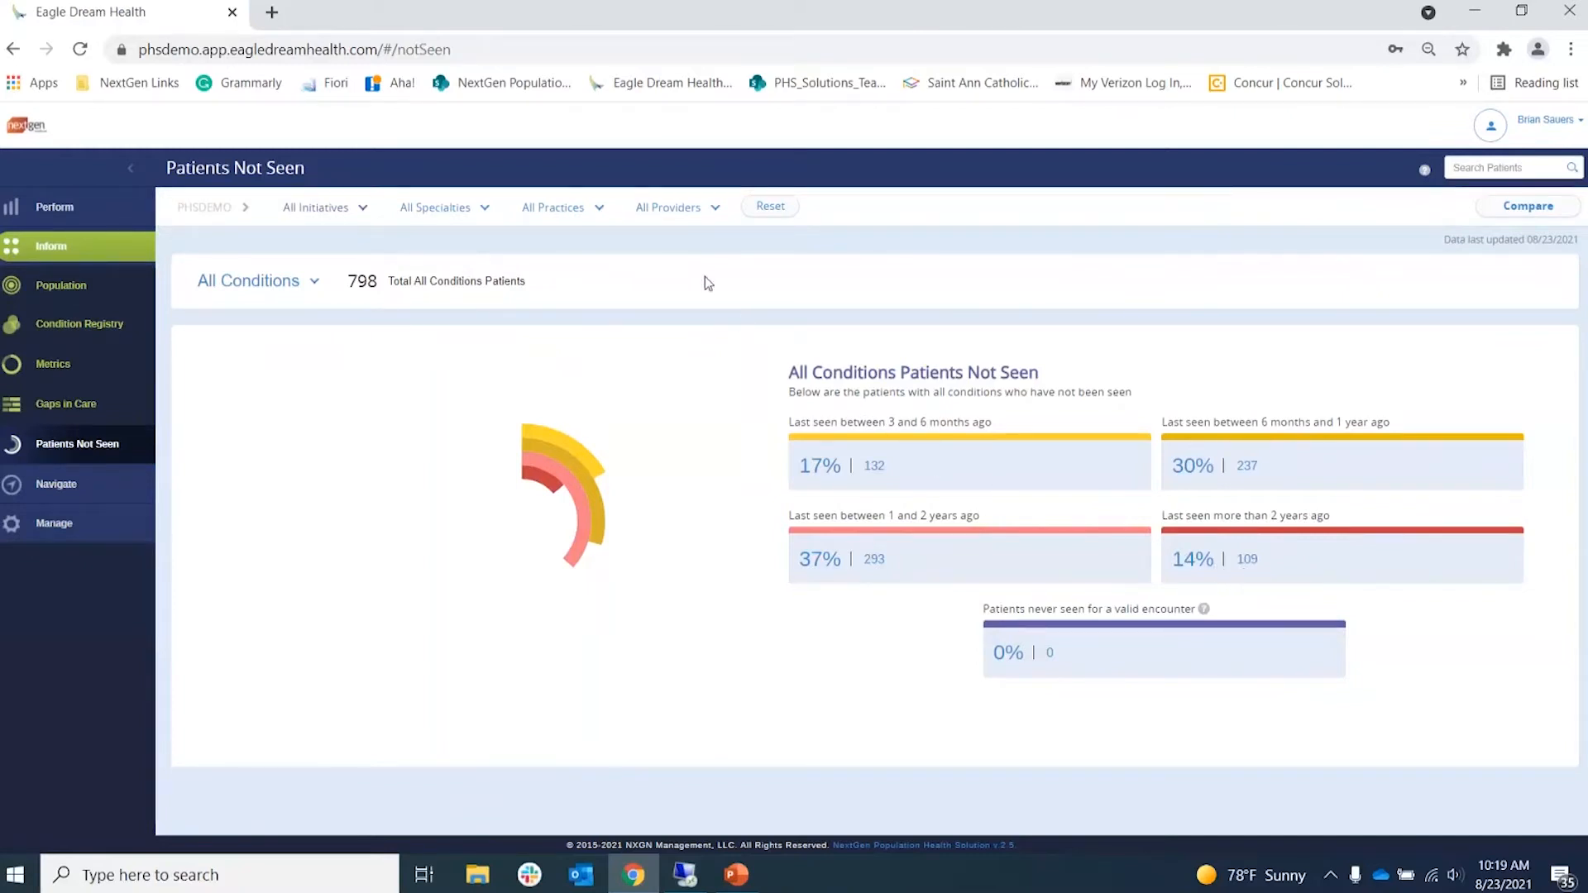
Filter the patients not seen by the provider whose first name is Jeffrey and open those last seen more than 2 years ago
left_click(711, 209)
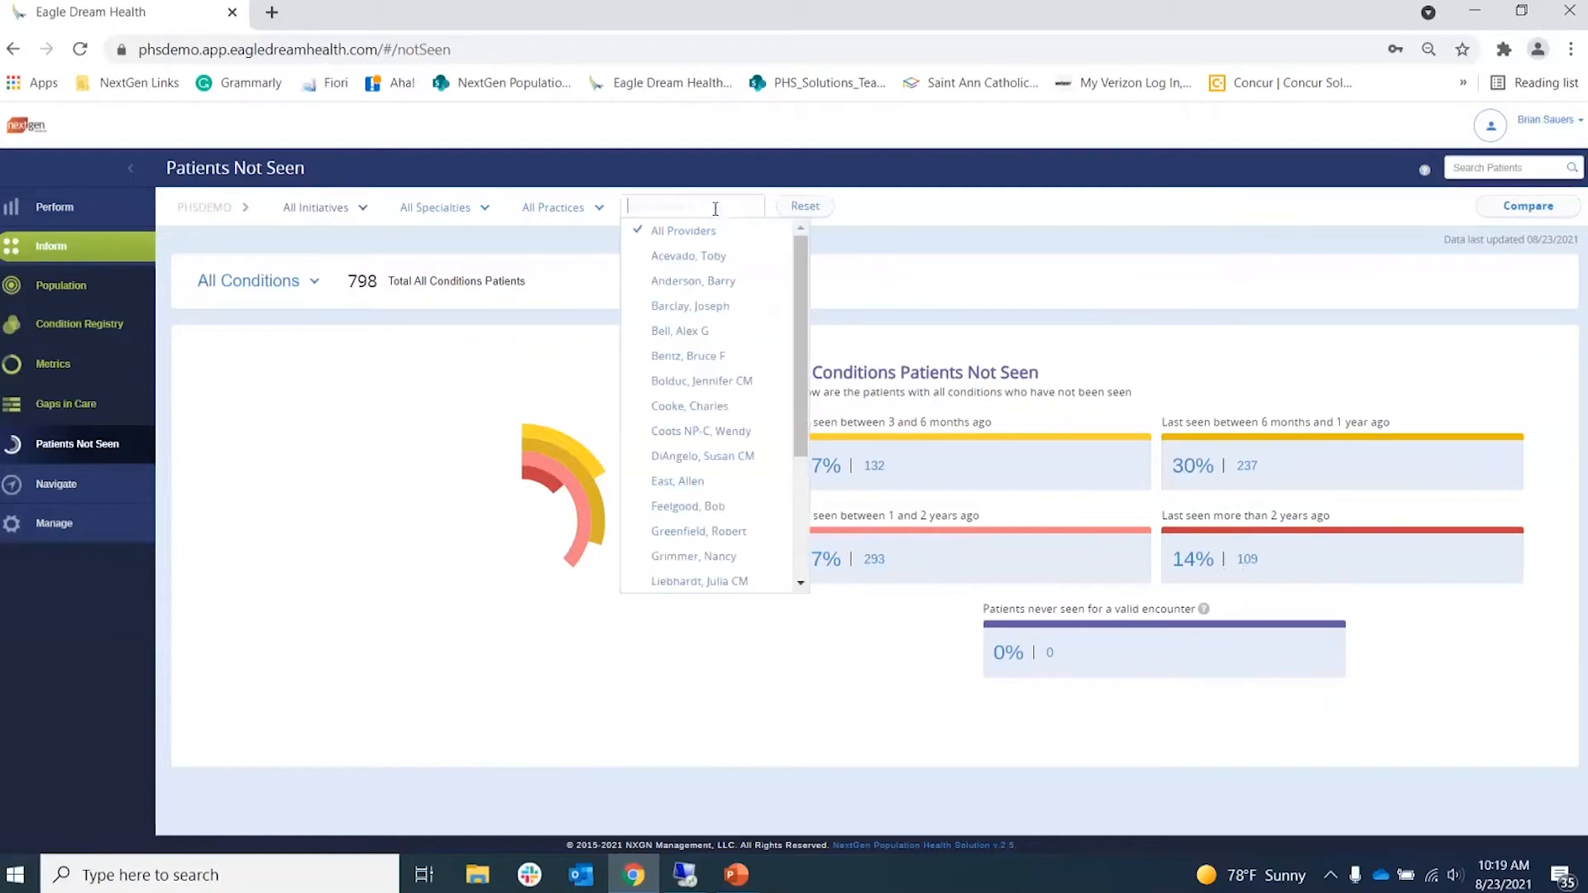
type("jeff")
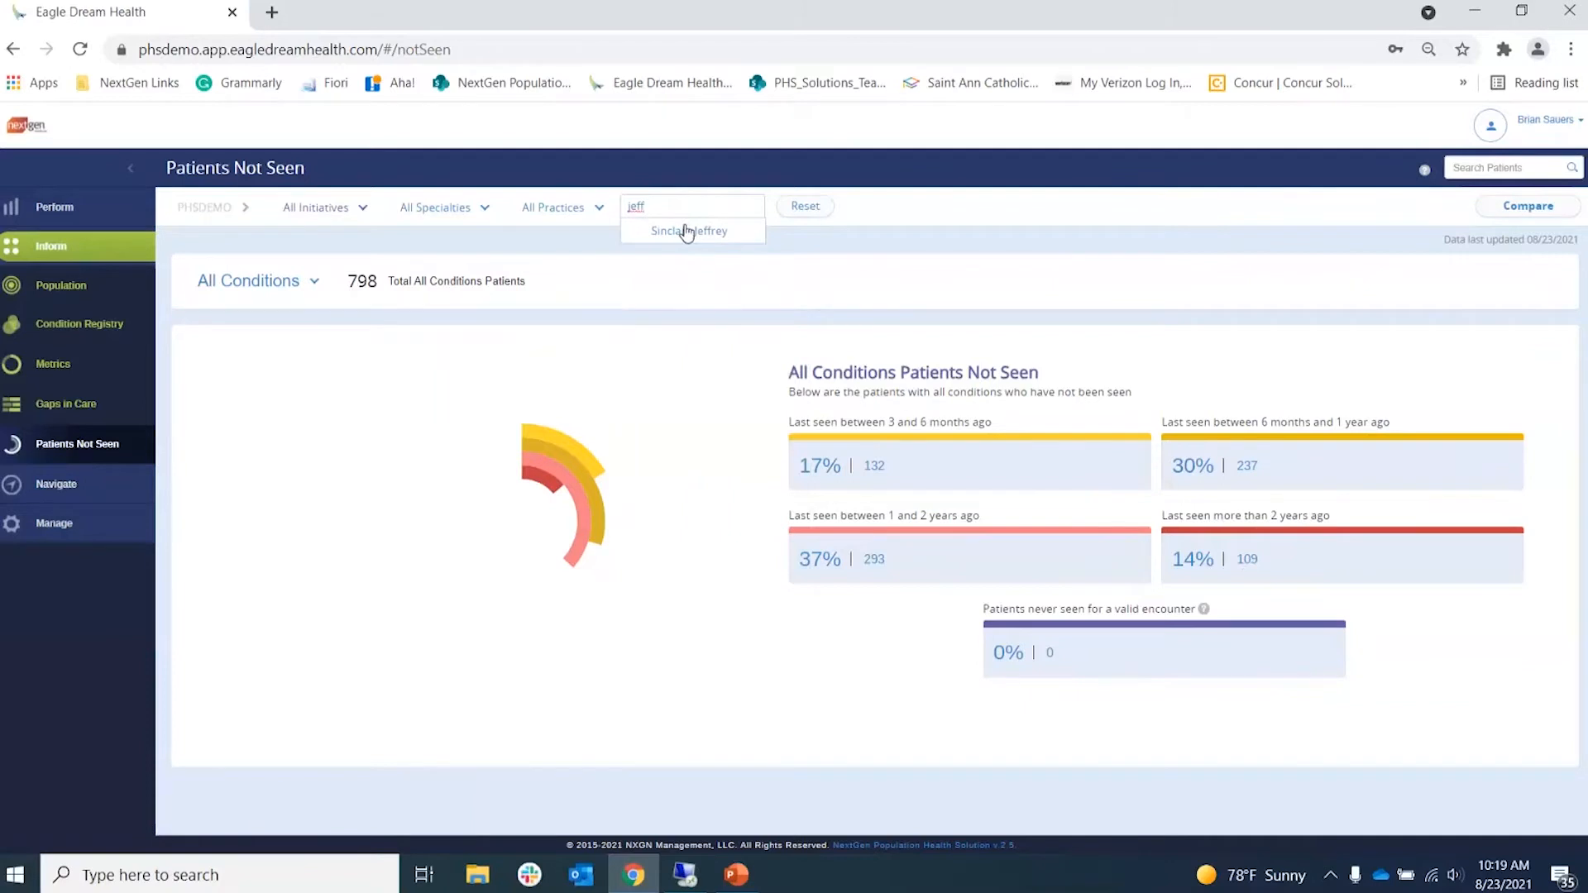
left_click(686, 232)
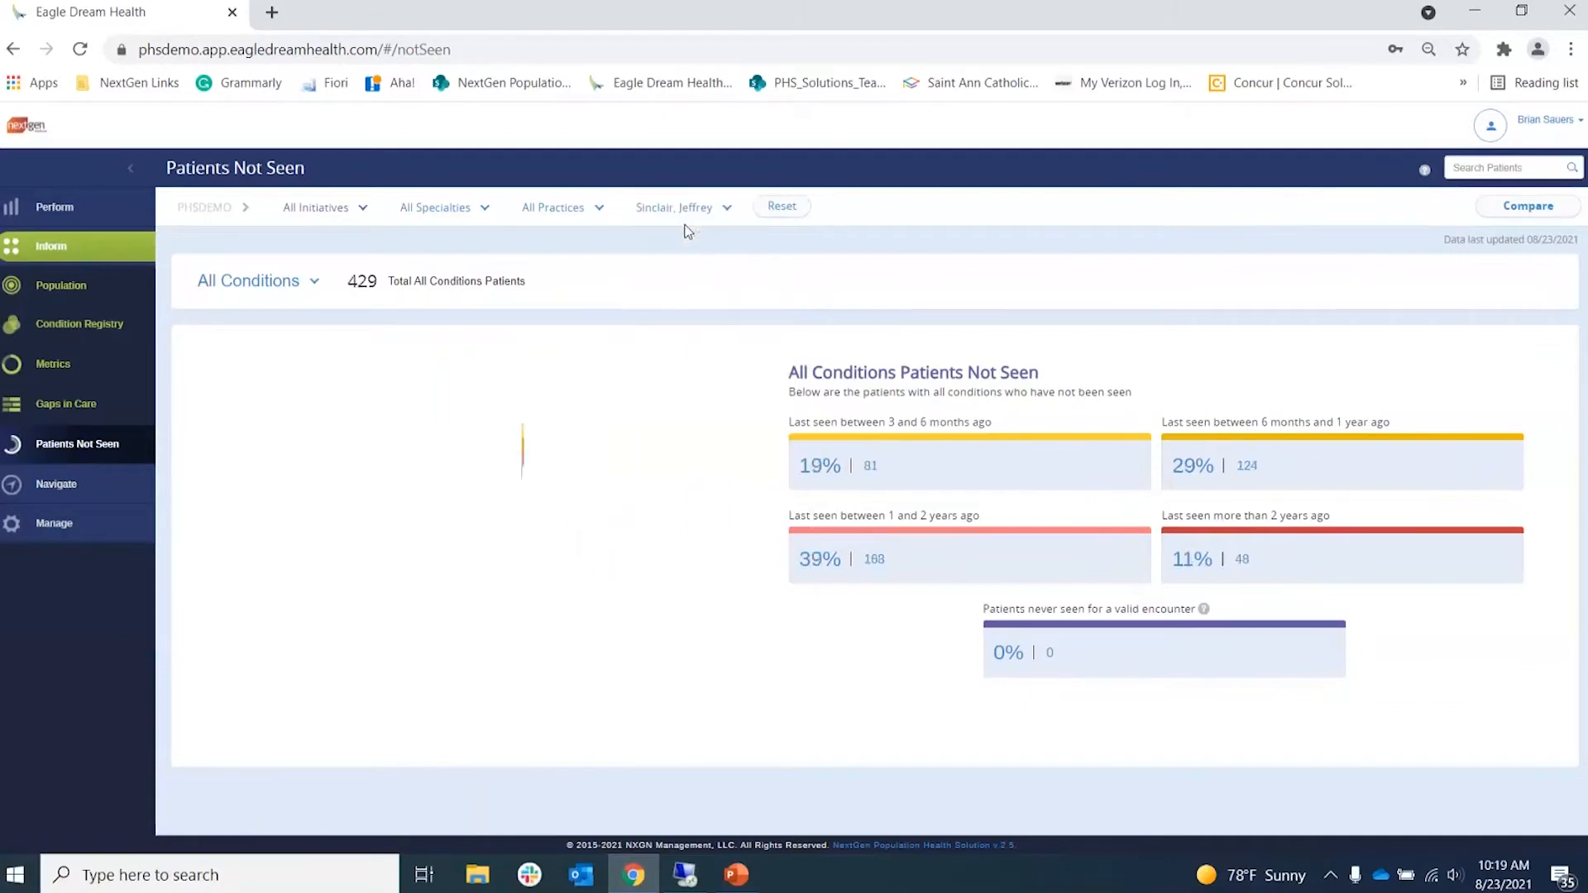
left_click(1241, 561)
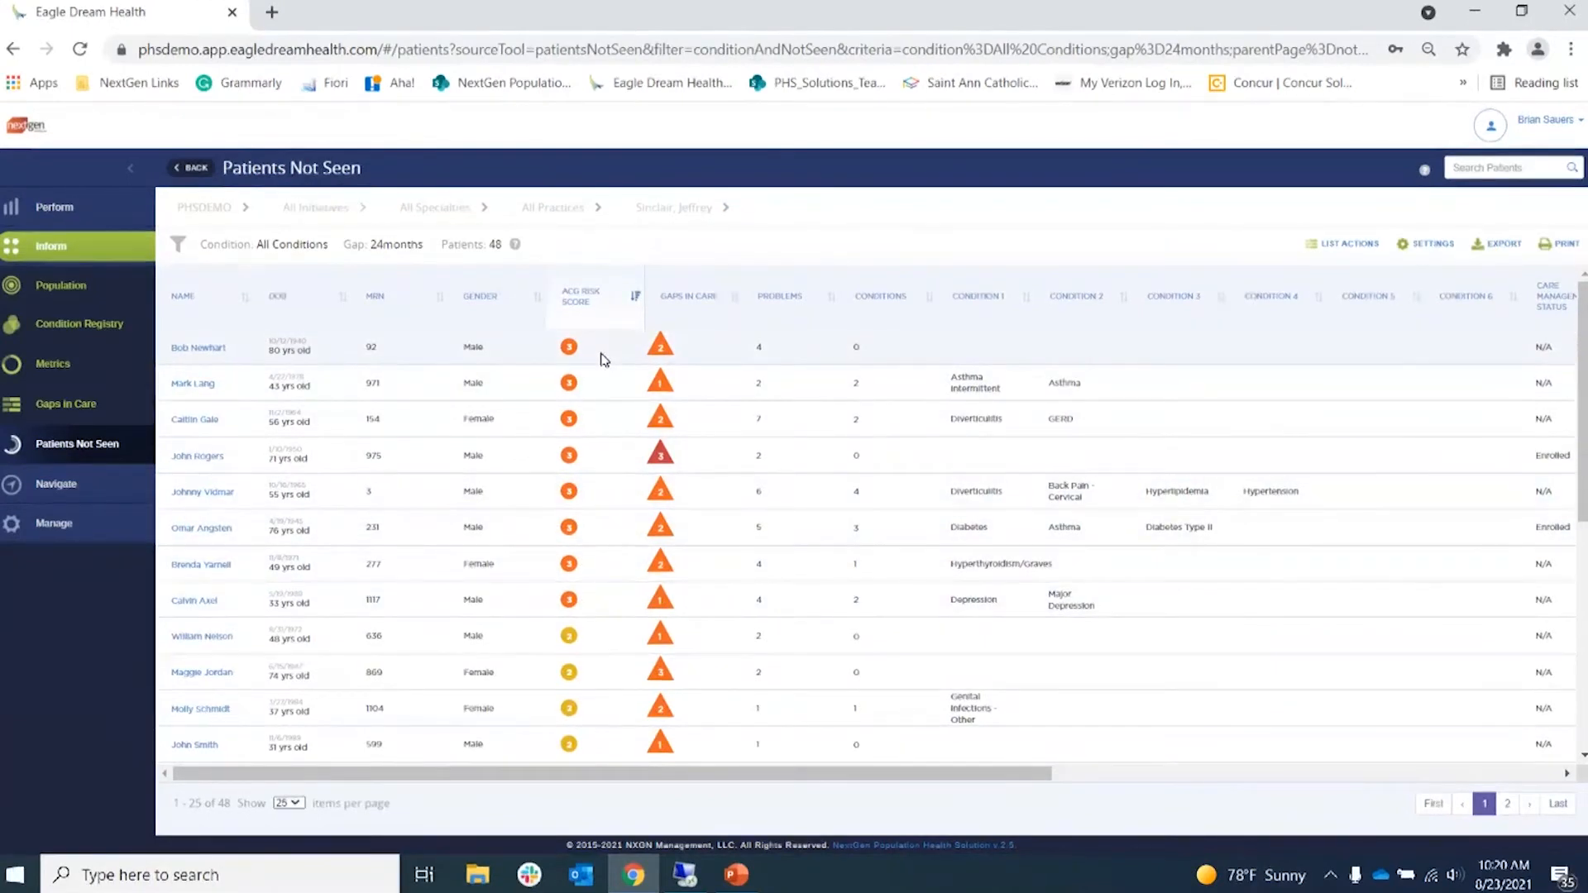
Select only the eight patients with an ACG risk score of 3 and open the export options for them
left_click(181, 248)
left_click(416, 282)
left_click(174, 376)
left_click(177, 414)
left_click(177, 447)
left_click(177, 486)
left_click(175, 517)
left_click(176, 559)
left_click(176, 590)
left_click(176, 624)
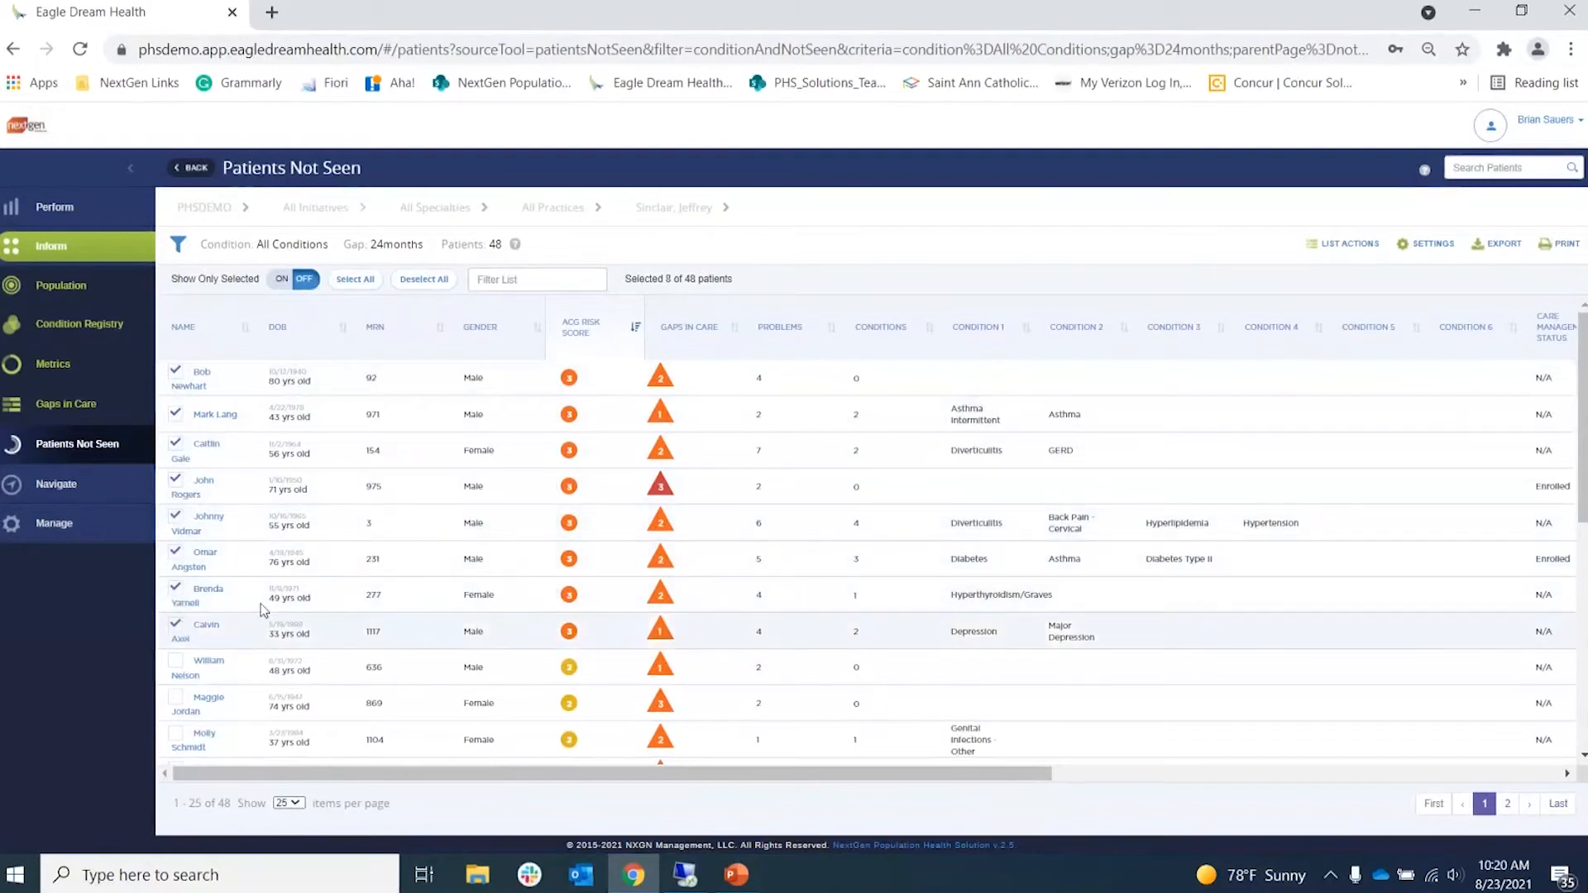
left_click(1501, 247)
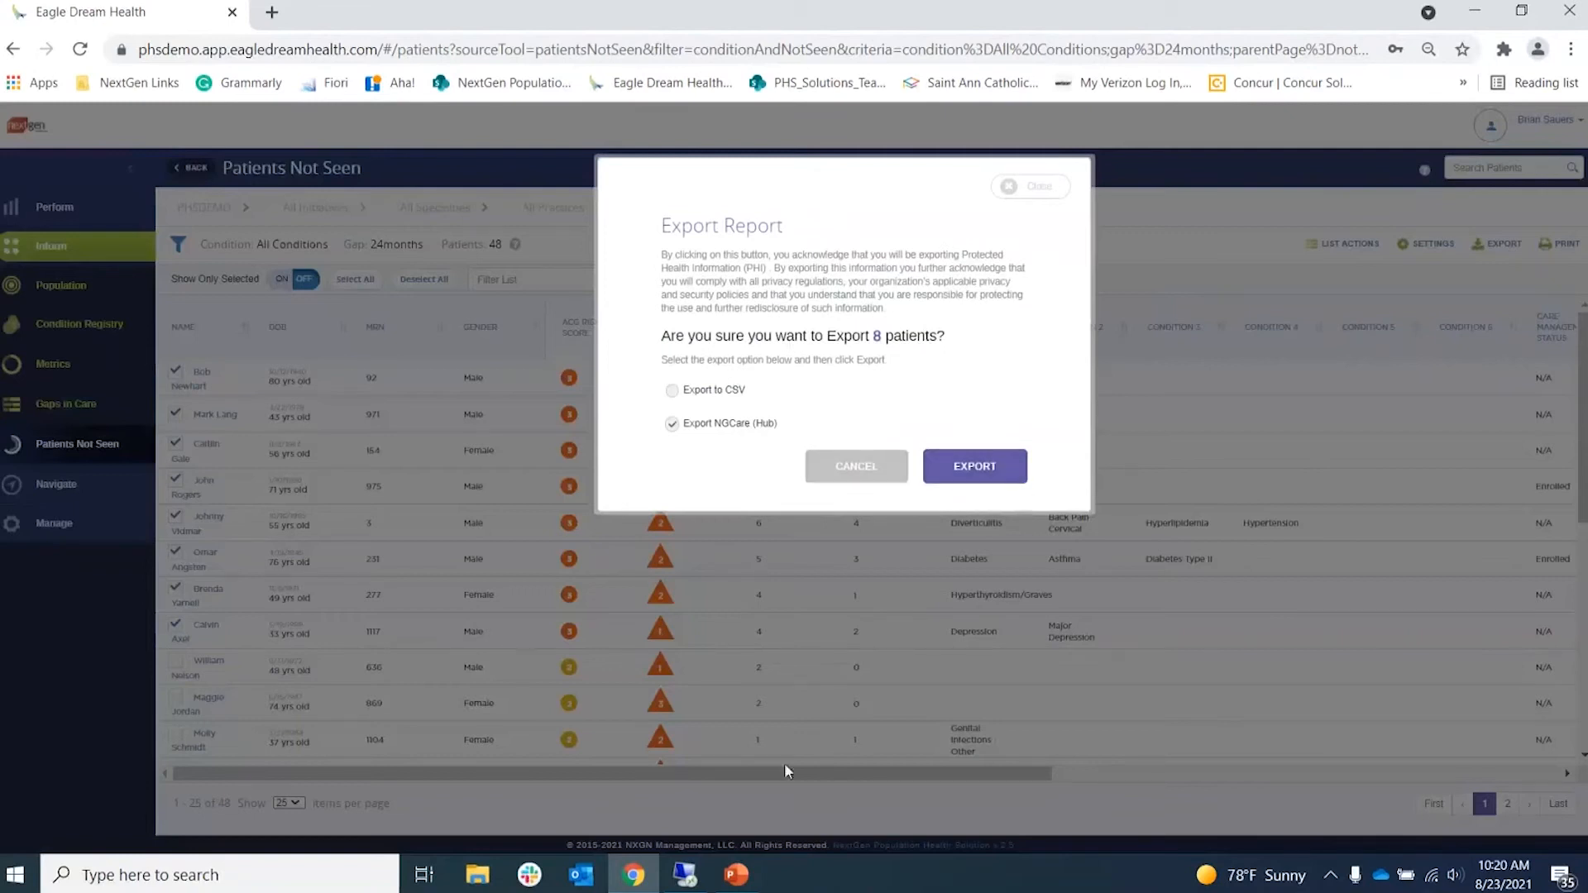
Switch to NextGen Enterprise EHR and open the NextGen Care Population Management Hub
left_click(687, 875)
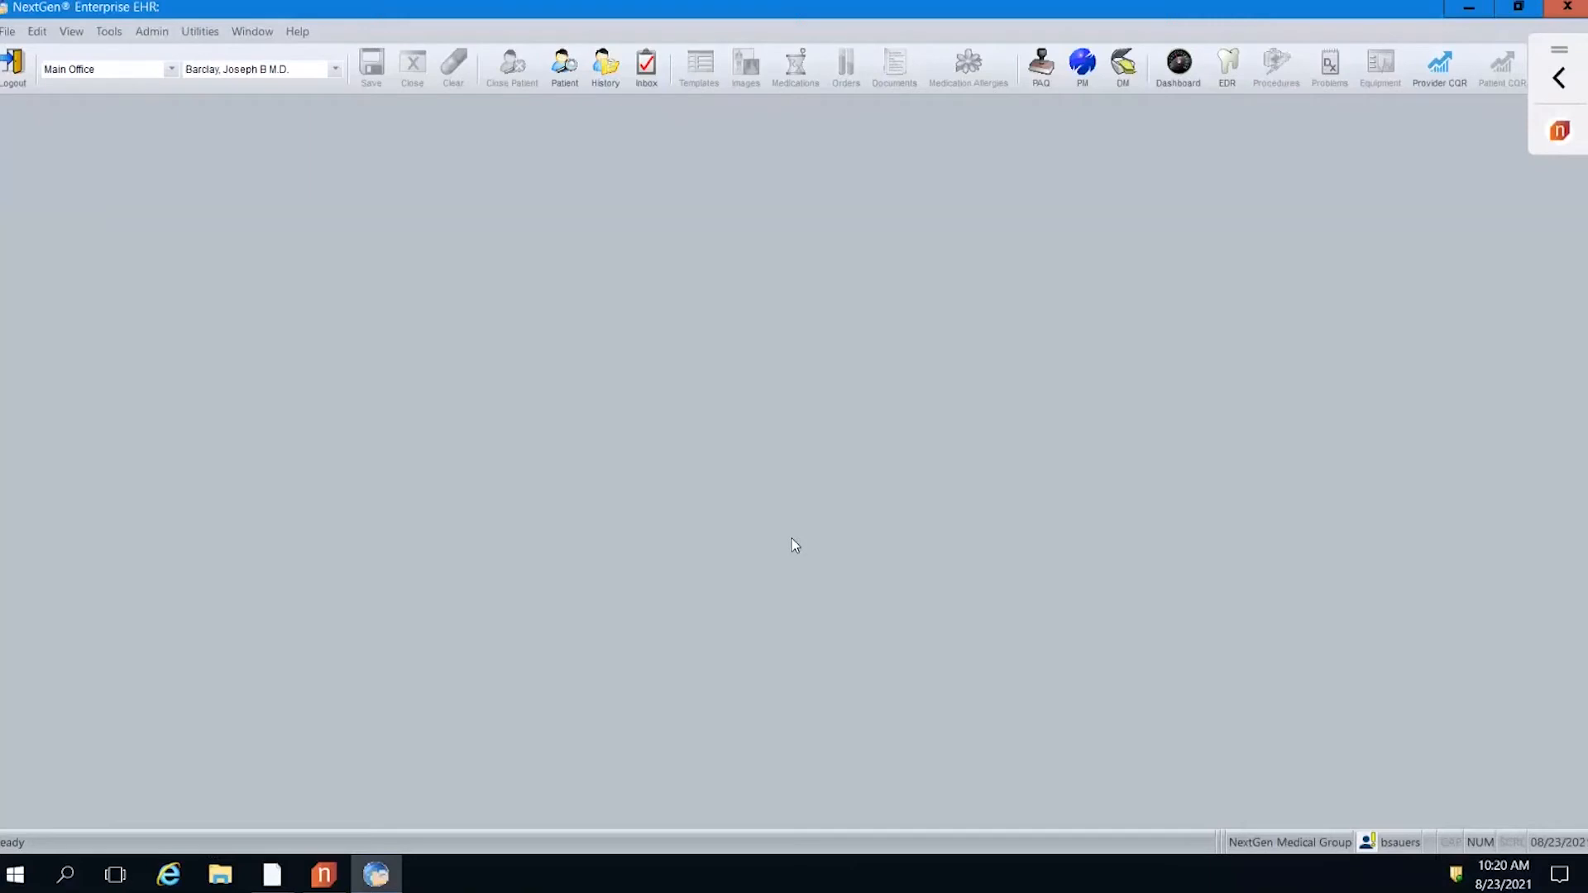
left_click(73, 33)
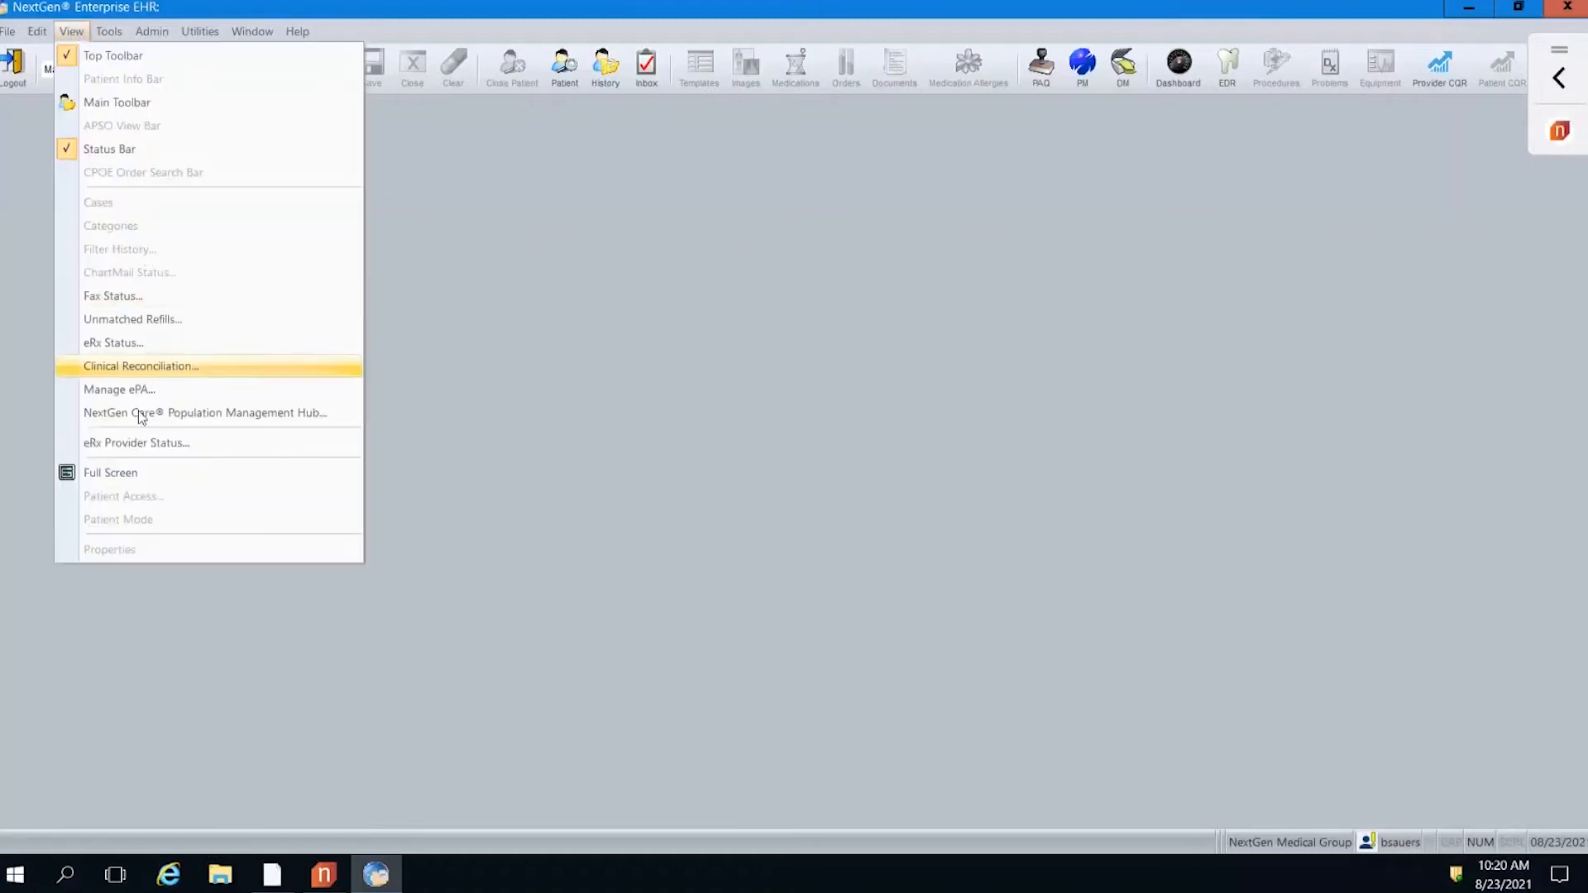
left_click(316, 417)
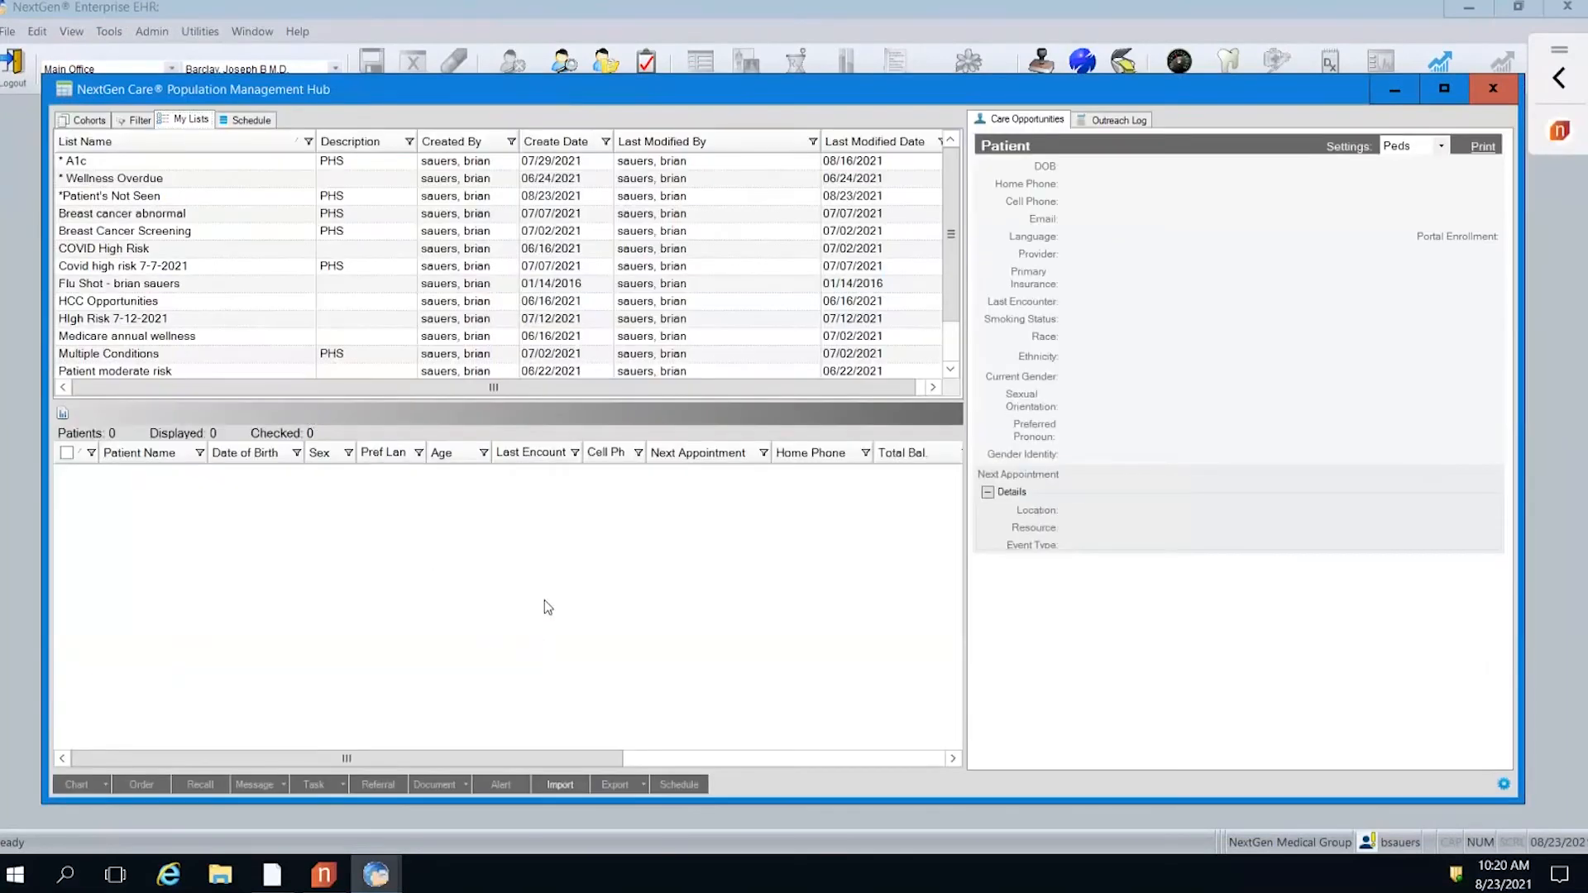
left_click(559, 783)
left_click(728, 350)
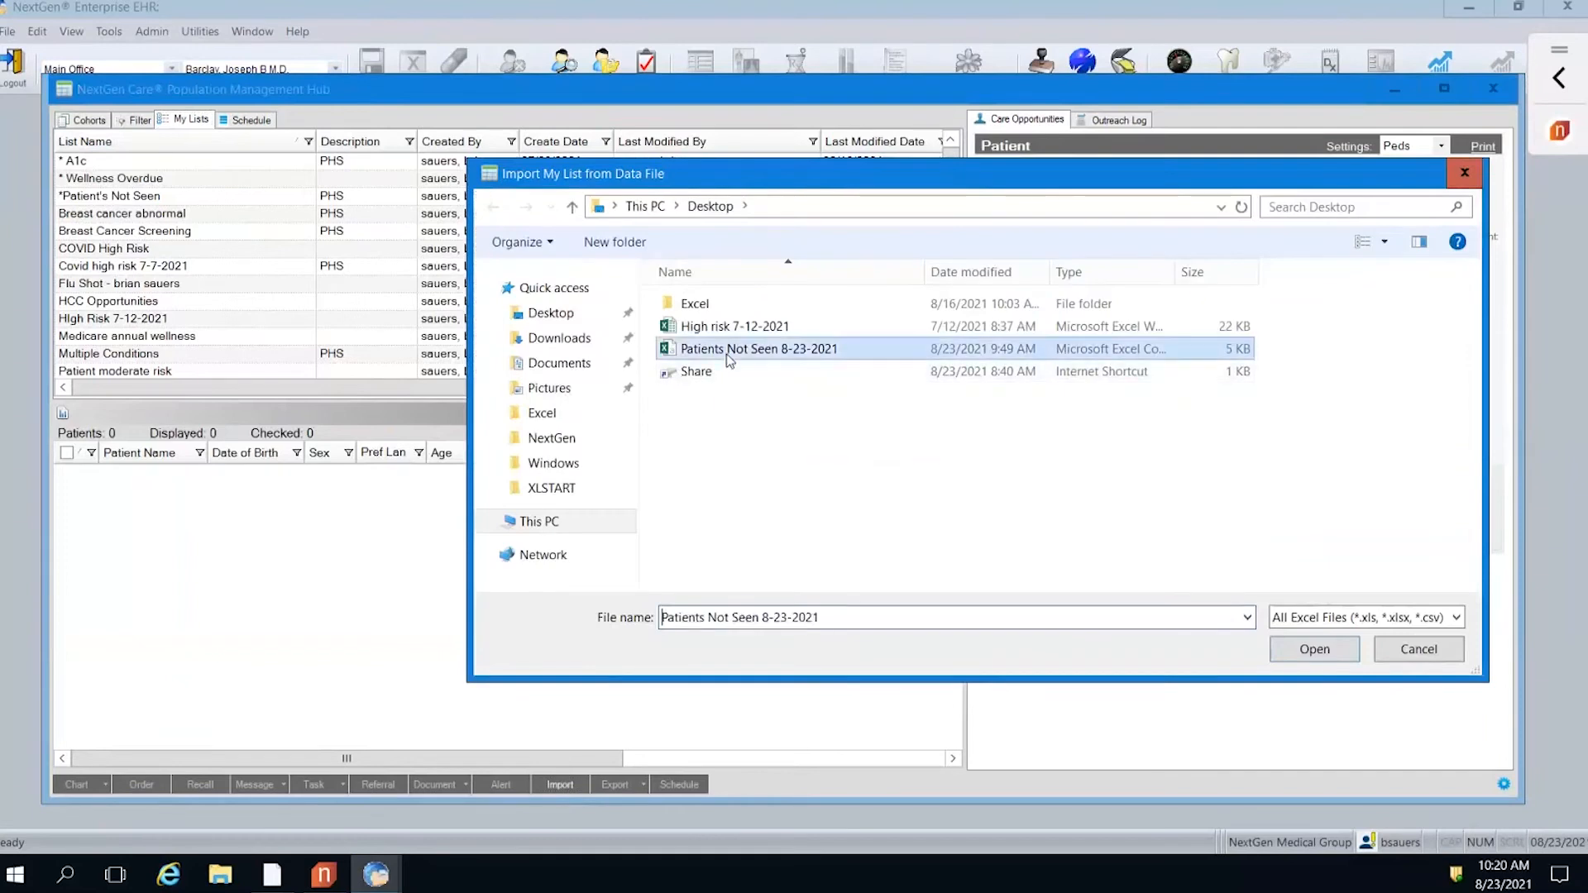
left_click(1466, 173)
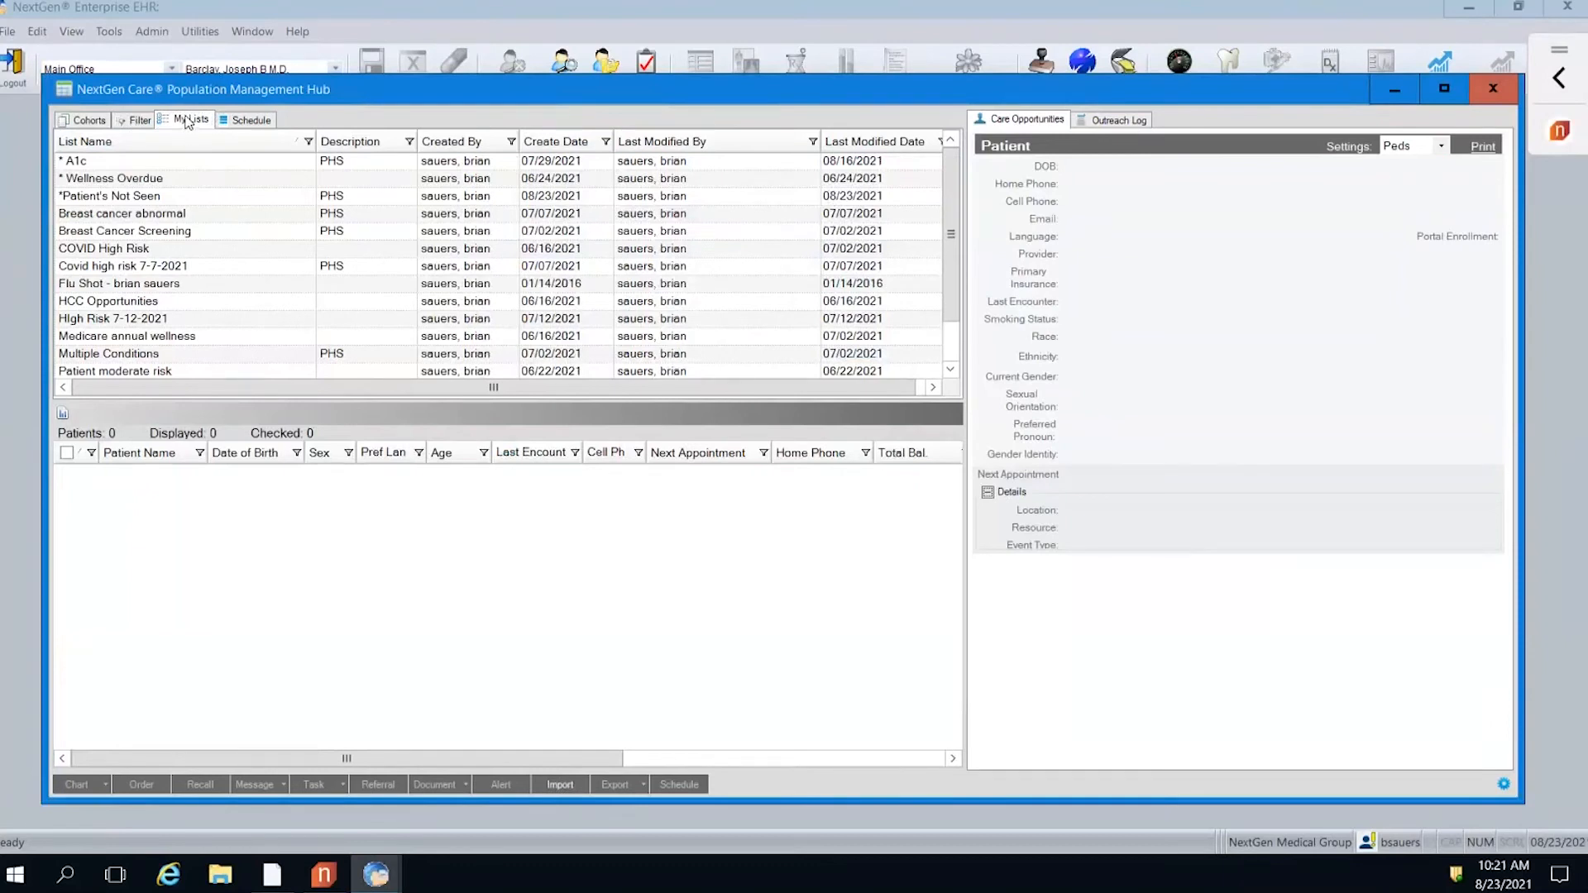
Check all patients in the *Patient's Not Seen list and start a one-time NextGen Care Outreach message for them
left_click(144, 199)
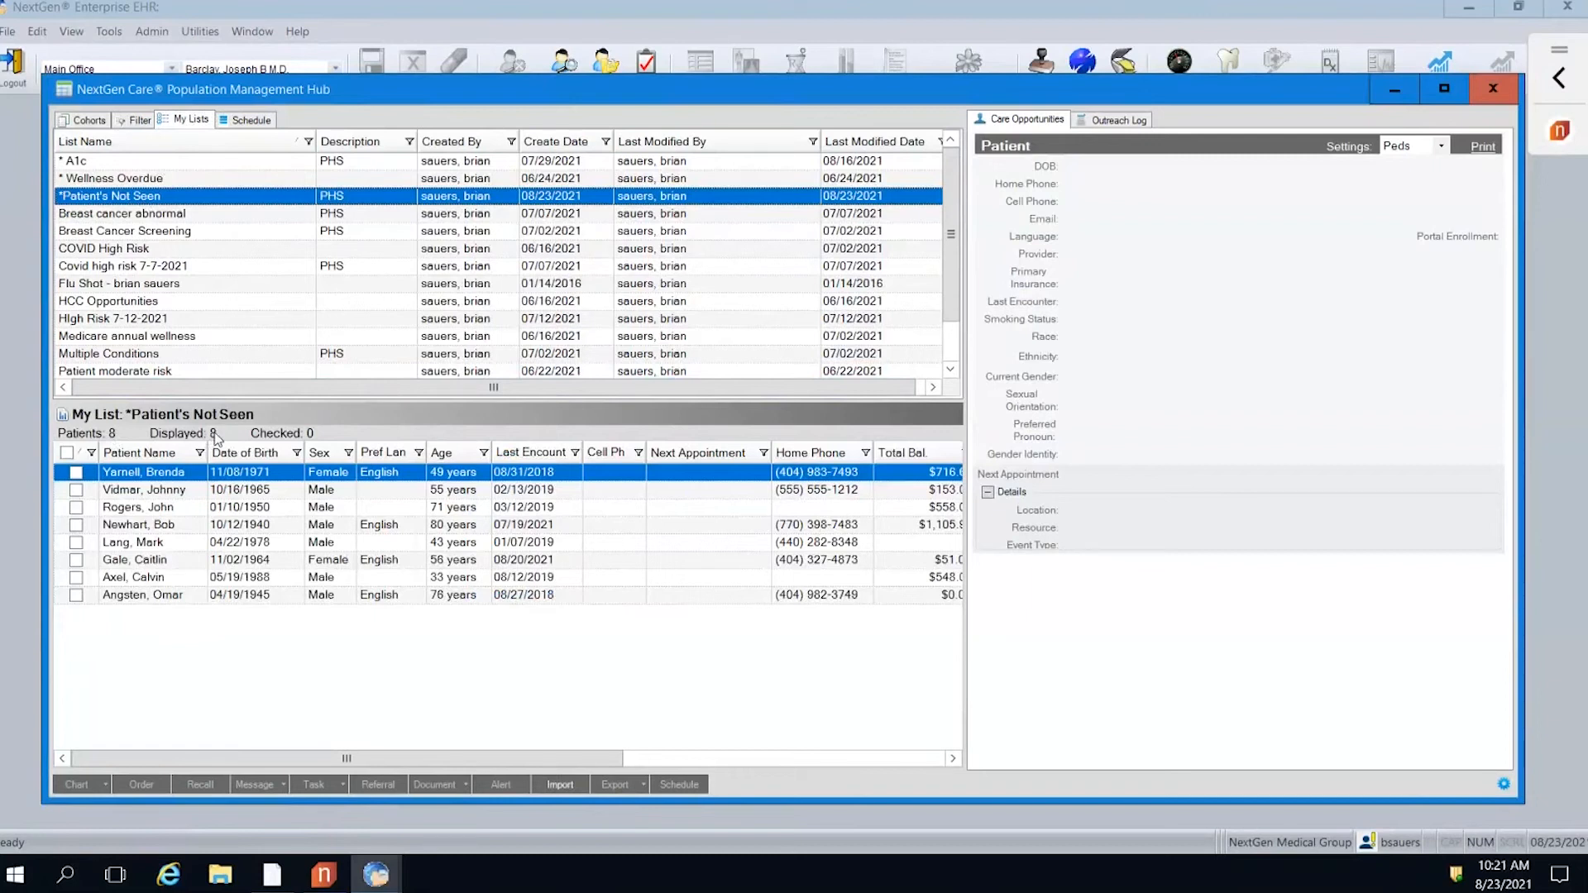
left_click(66, 454)
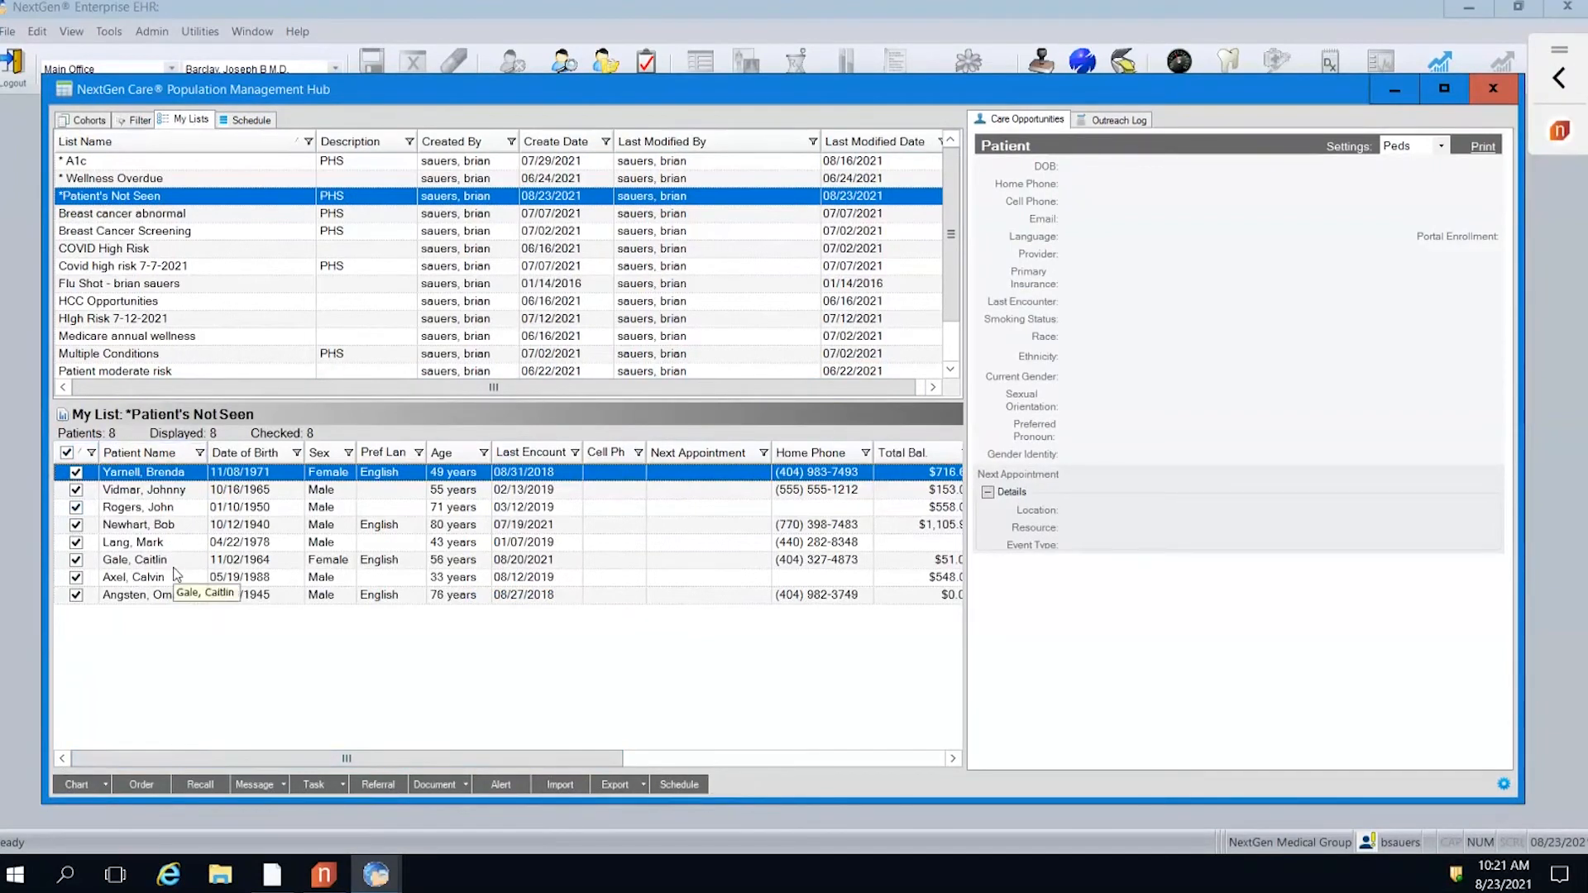
left_click(282, 790)
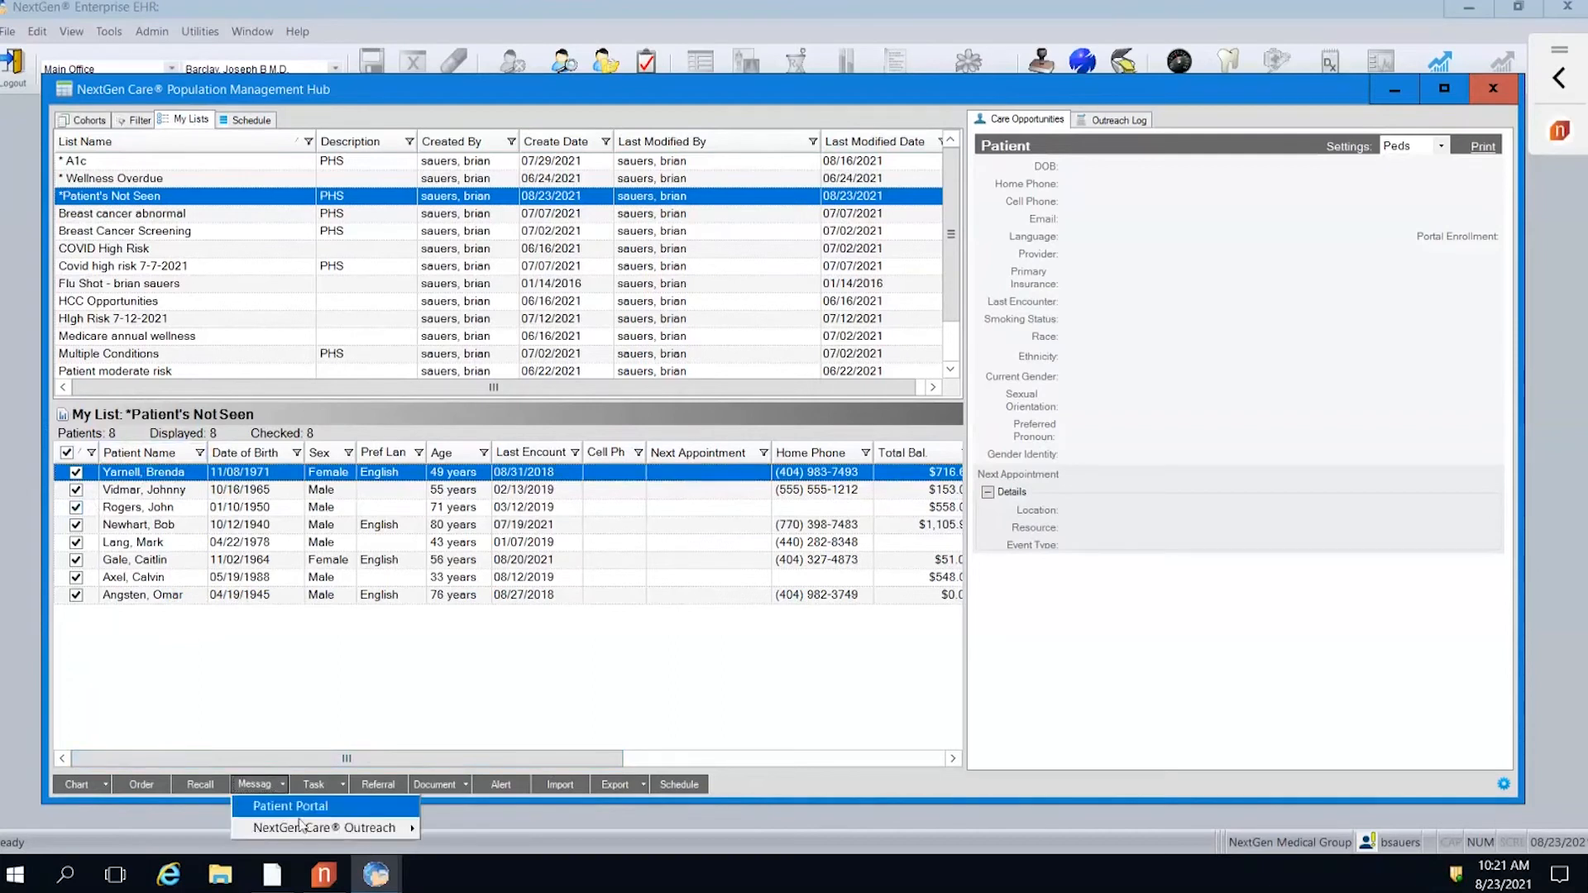
mouse_move(334, 829)
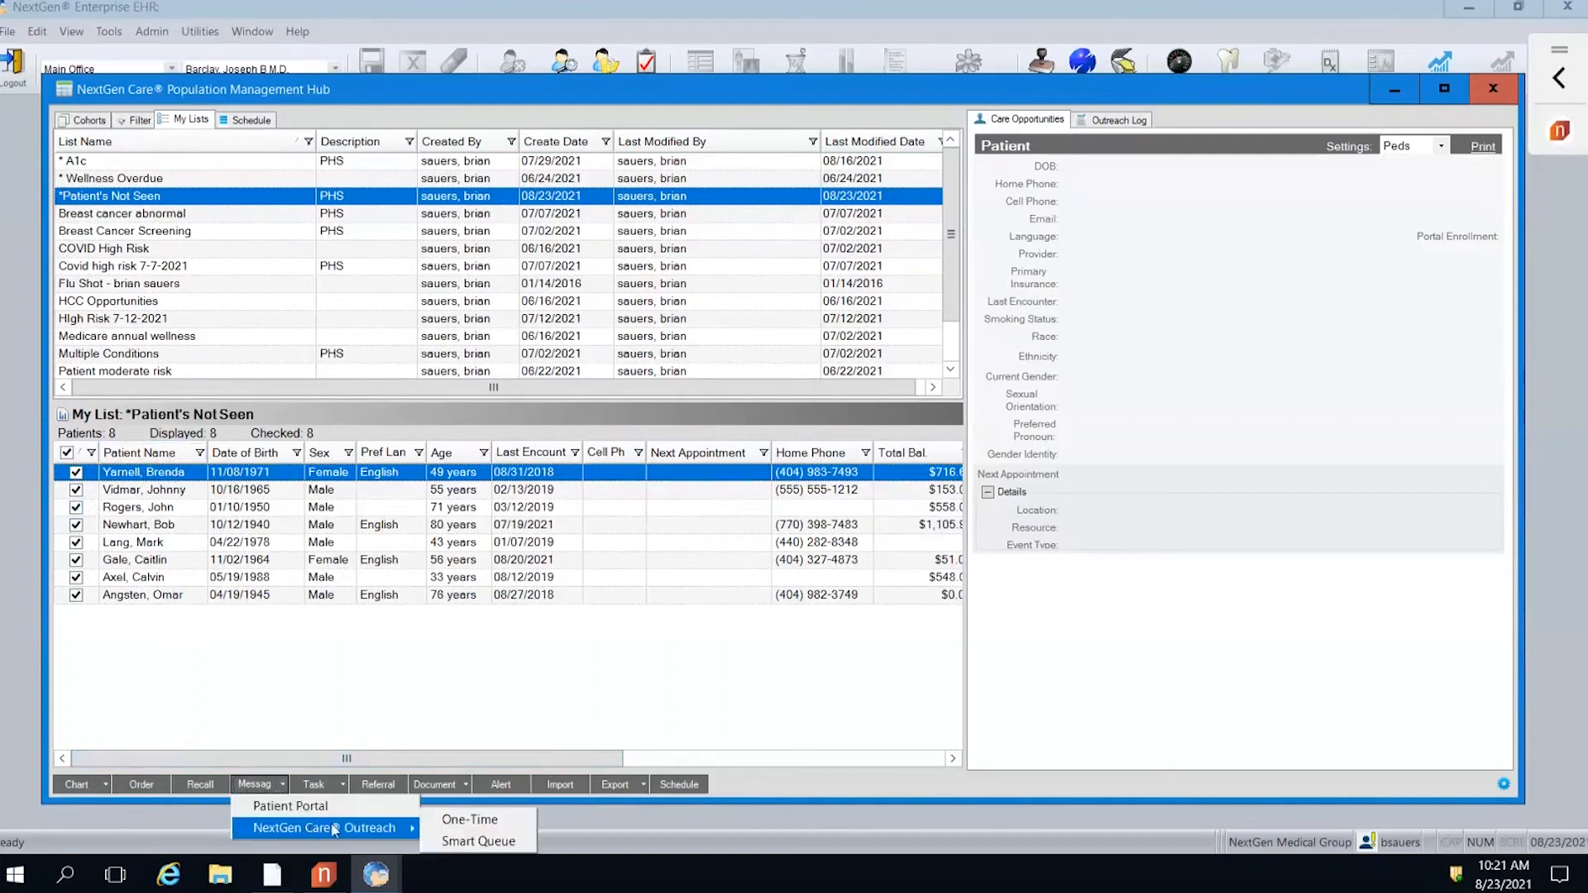
left_click(469, 821)
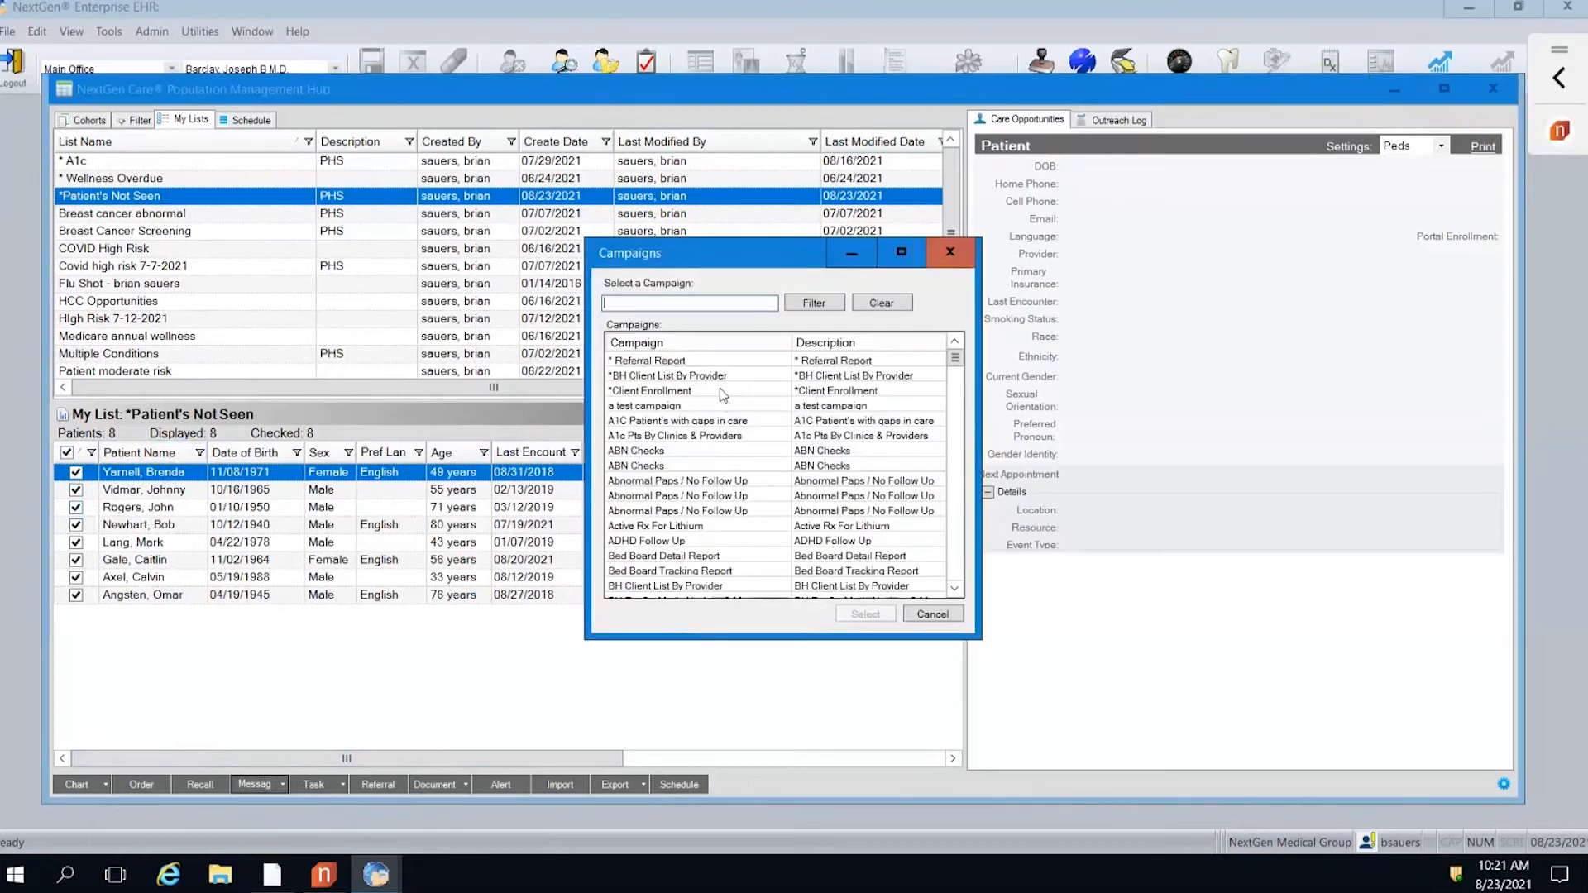
Filter the campaigns by "not seen" and choose the Patient Not Seen campaign
type("b")
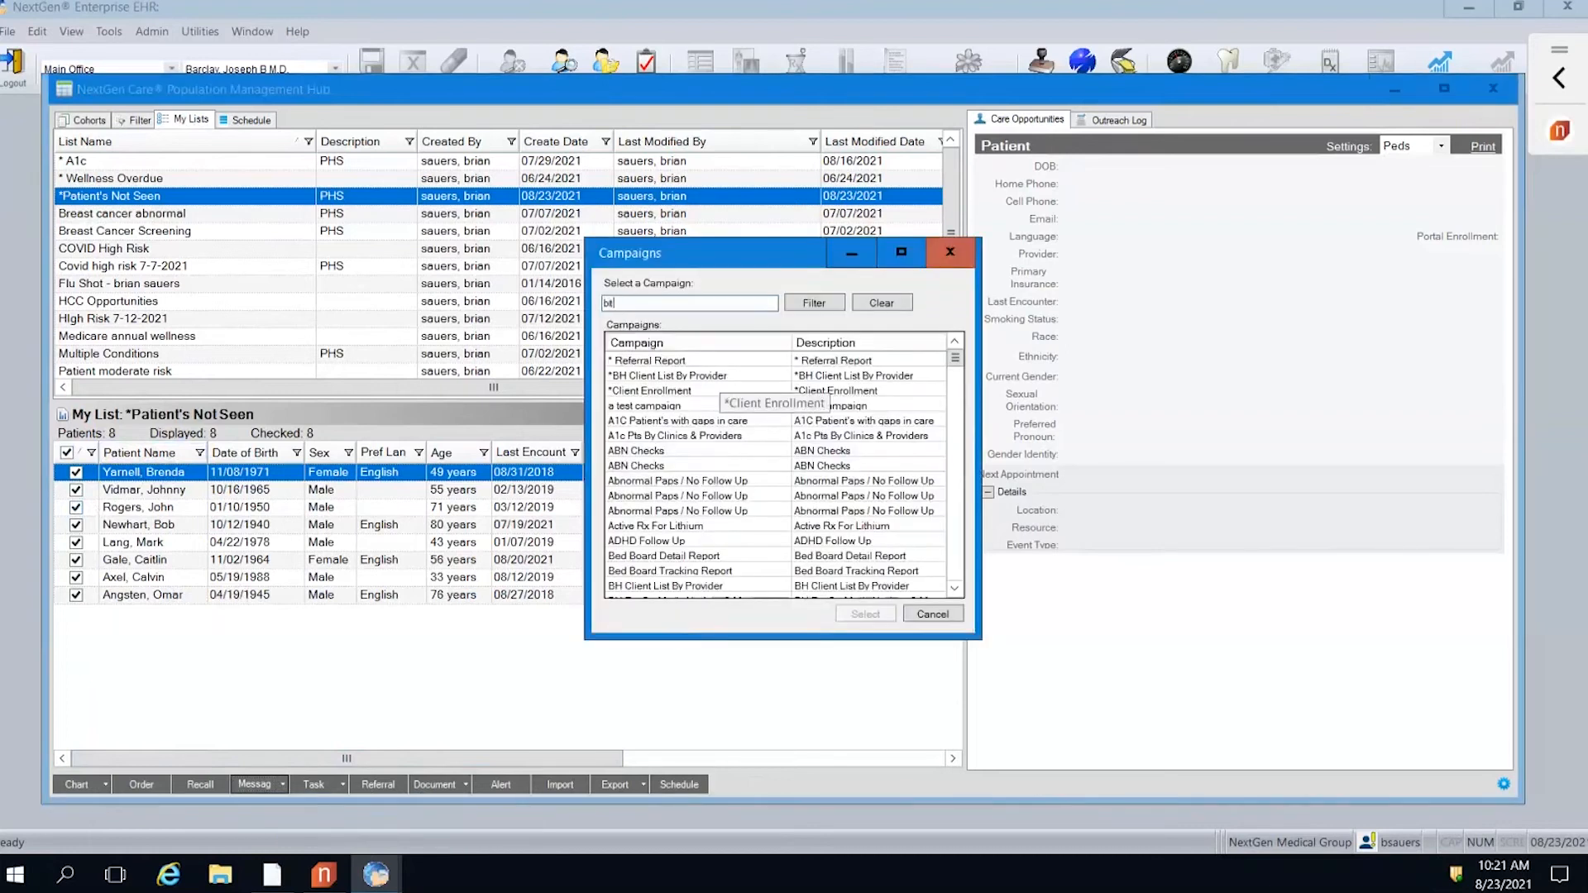
key("BackSpace")
type("not seen")
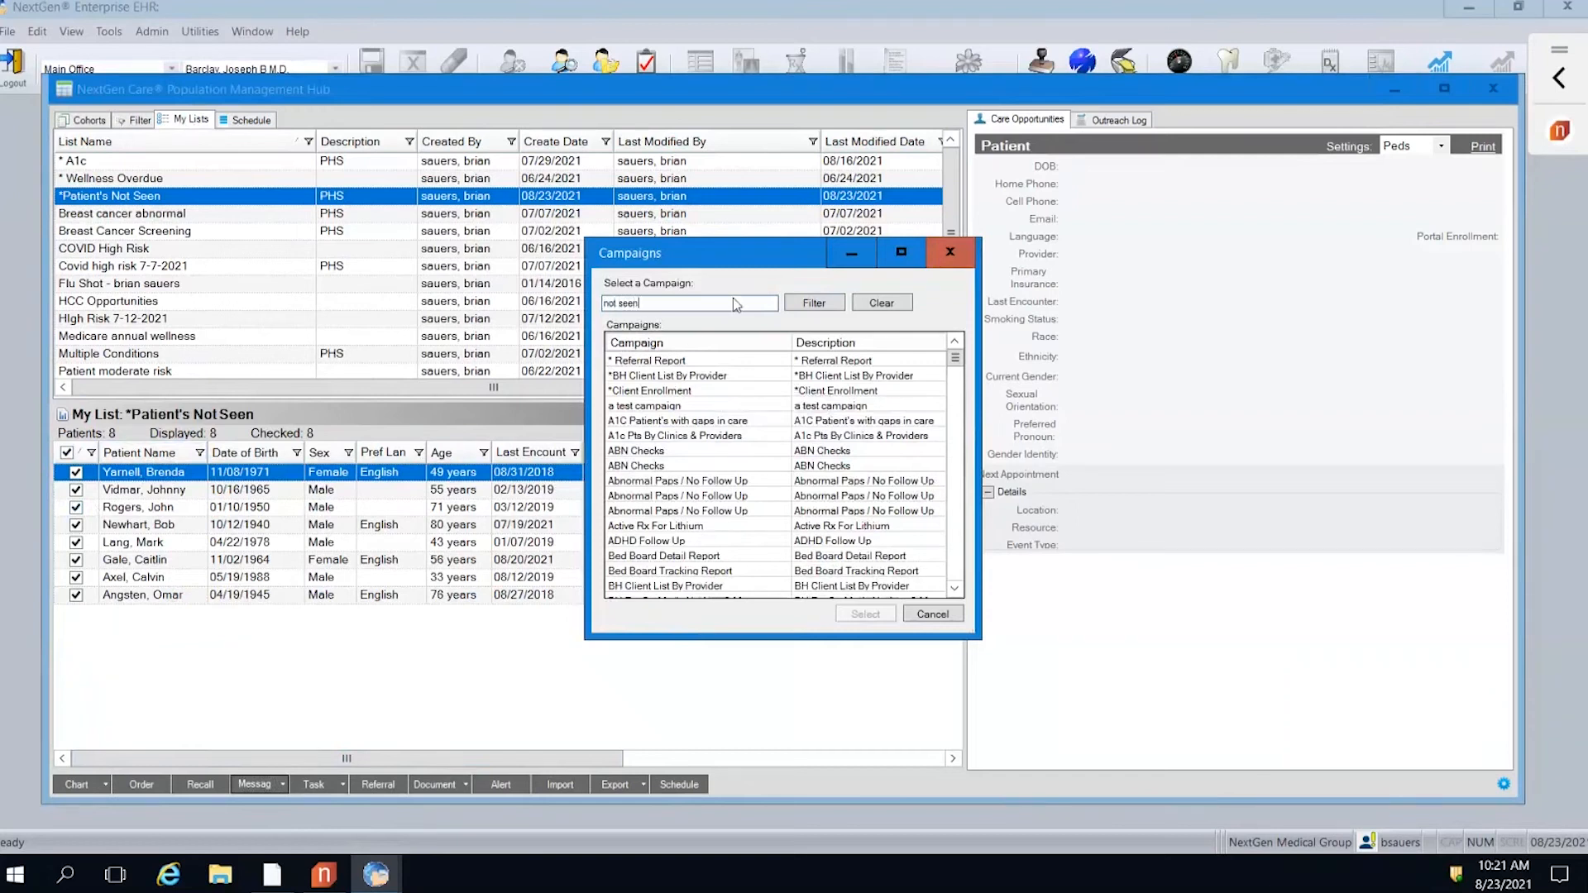
left_click(827, 306)
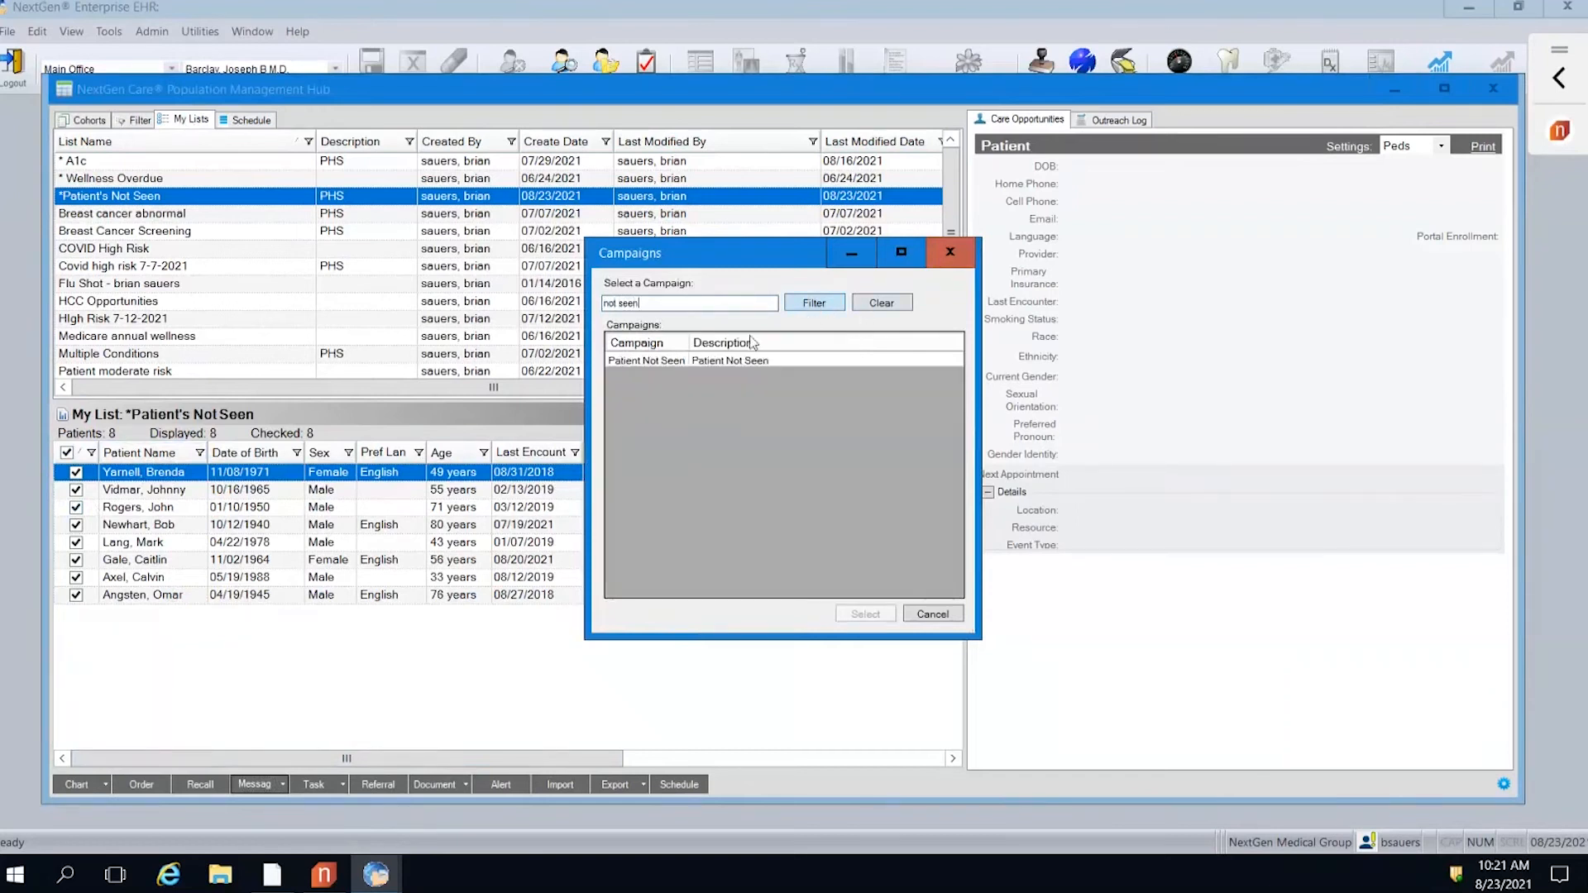
left_click(713, 362)
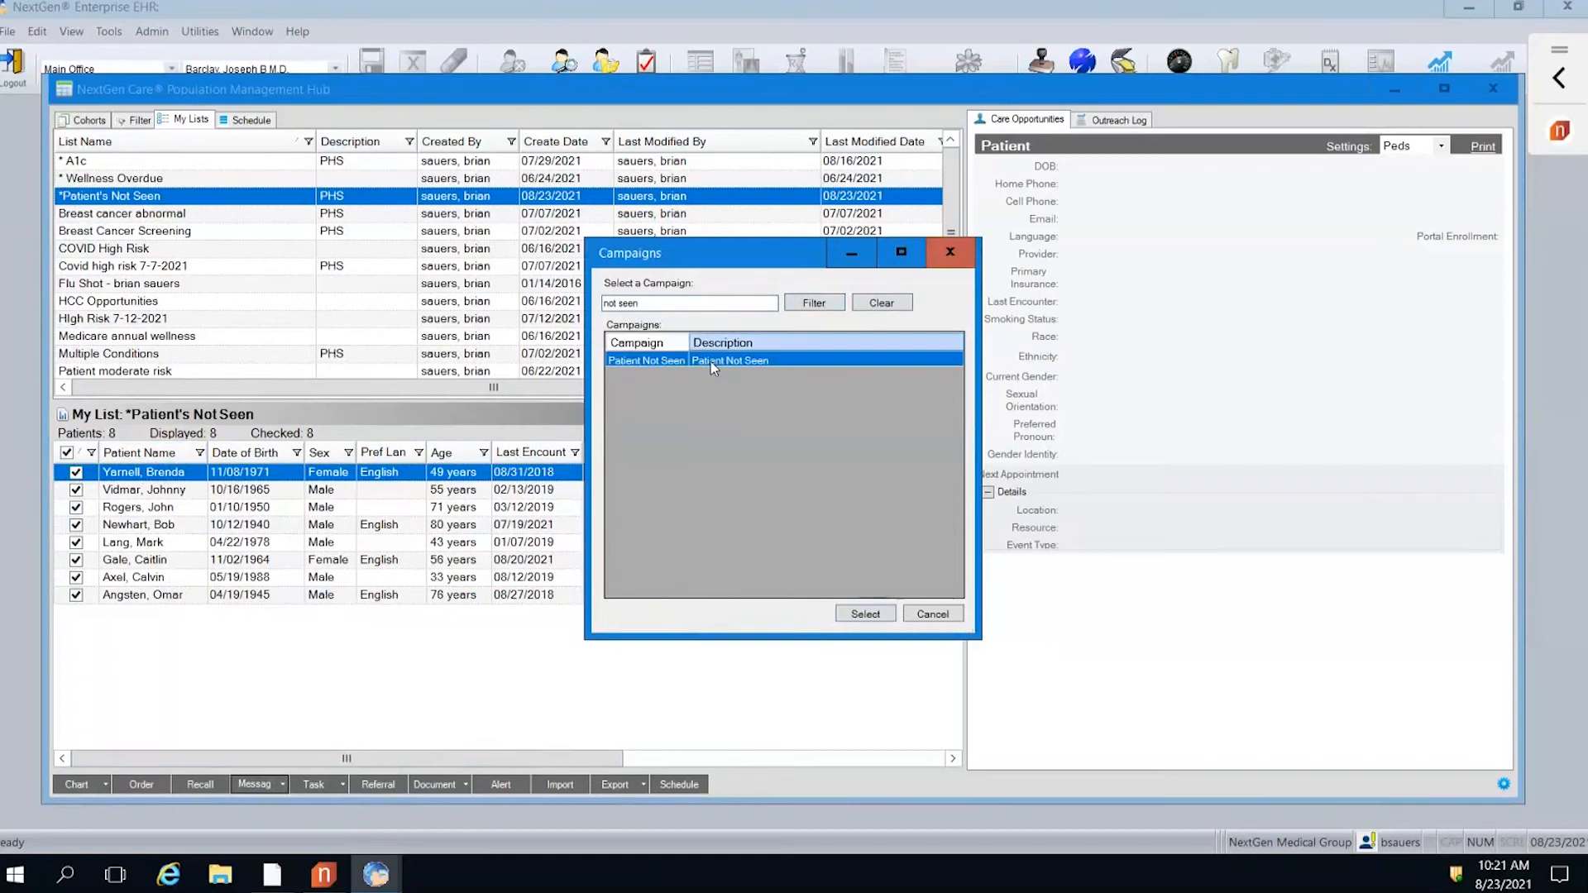